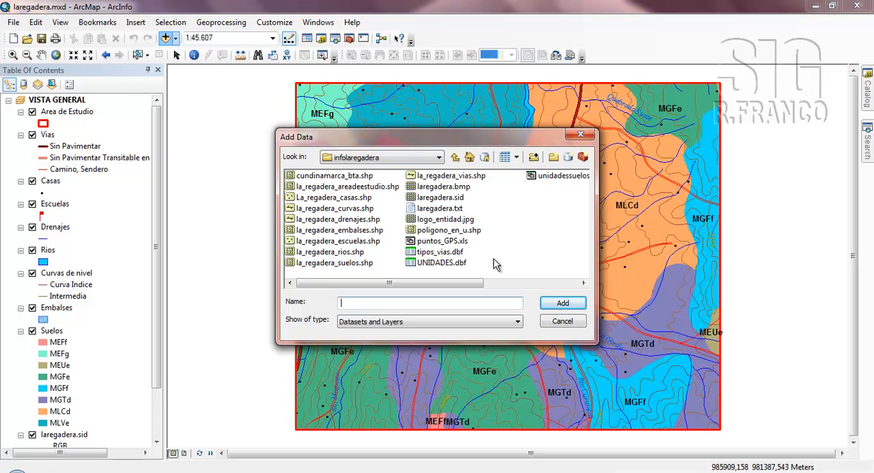
Add the UNIDADES.dbf table from the infolaregadera folder to the map document.
{"action": "left_click", "coordinate": [425, 265]}
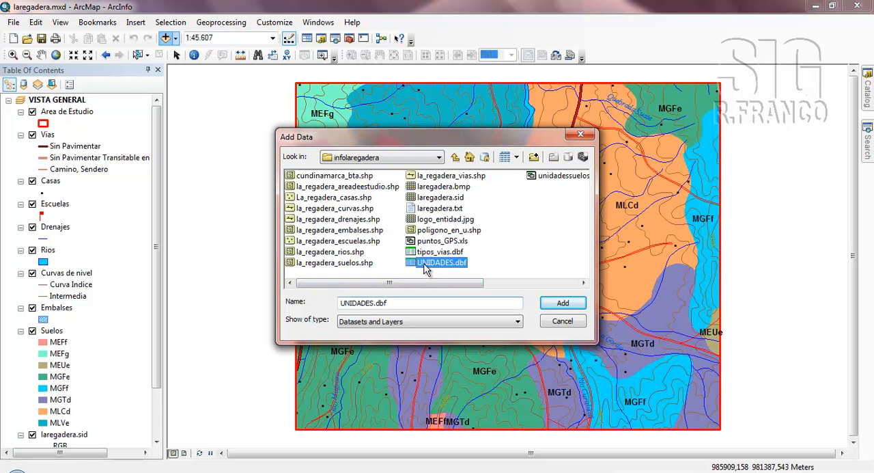
{"action": "left_click_drag", "start_coordinate": [460, 284], "coordinate": [486, 289]}
{"action": "left_click", "coordinate": [563, 308]}
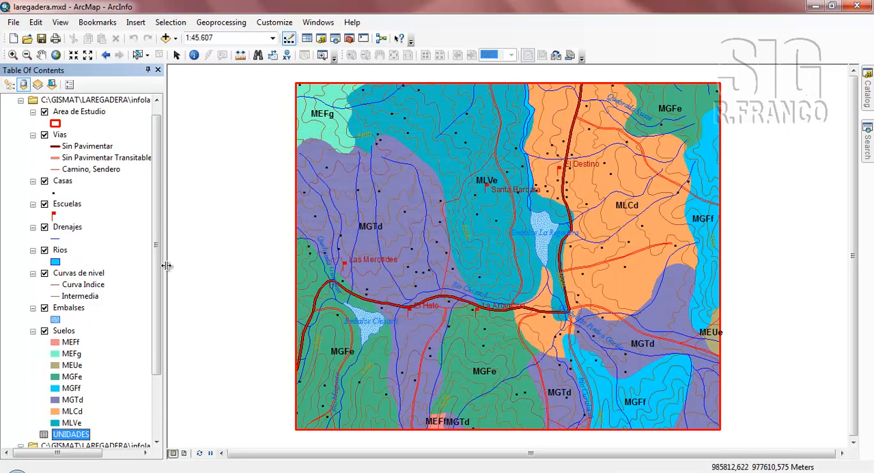
Open the UNIDADES table, examine its soil unit fields such as ID_UNSUELO and TAXONOMIA, and close it.
{"action": "left_click_drag", "start_coordinate": [160, 267], "coordinate": [162, 332]}
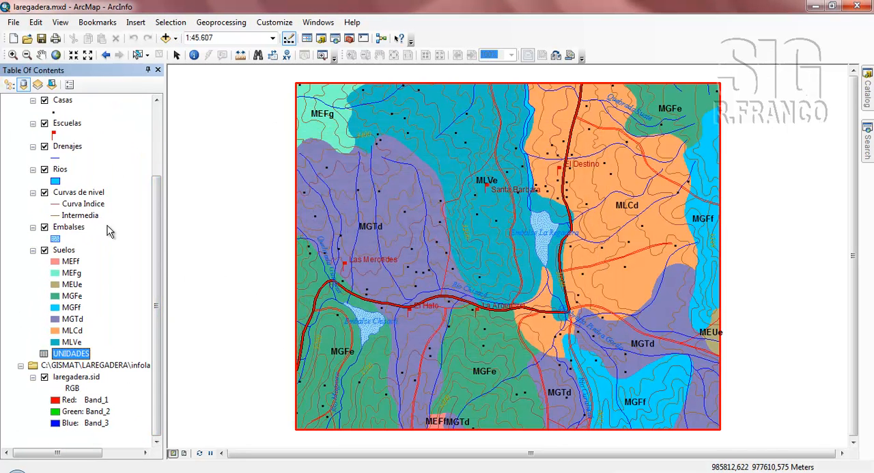
{"action": "right_click", "coordinate": [82, 358]}
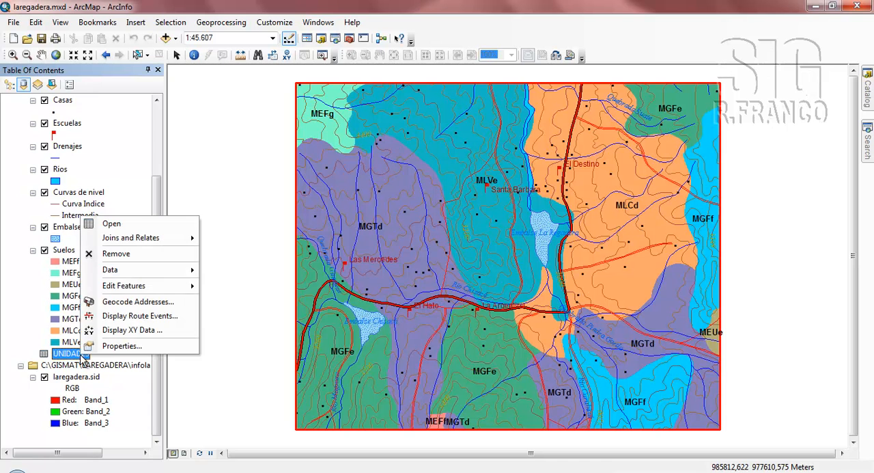
{"action": "left_click", "coordinate": [112, 225]}
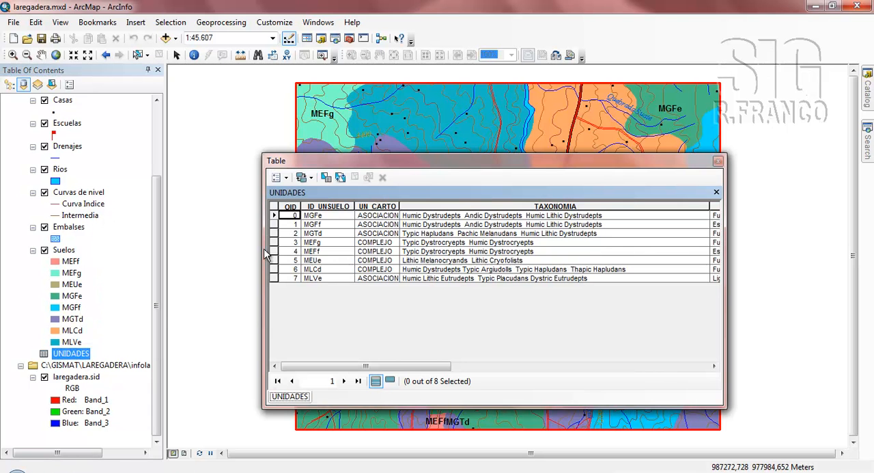
{"action": "left_click_drag", "start_coordinate": [398, 365], "coordinate": [379, 371]}
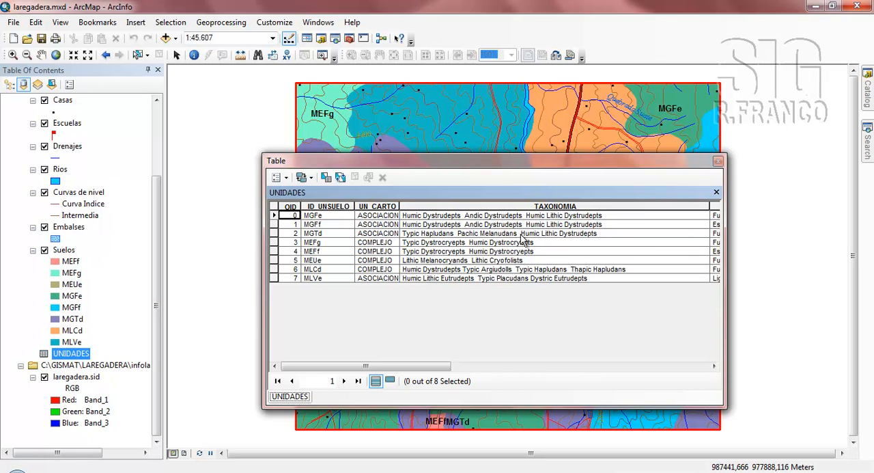
{"action": "left_click", "coordinate": [718, 160]}
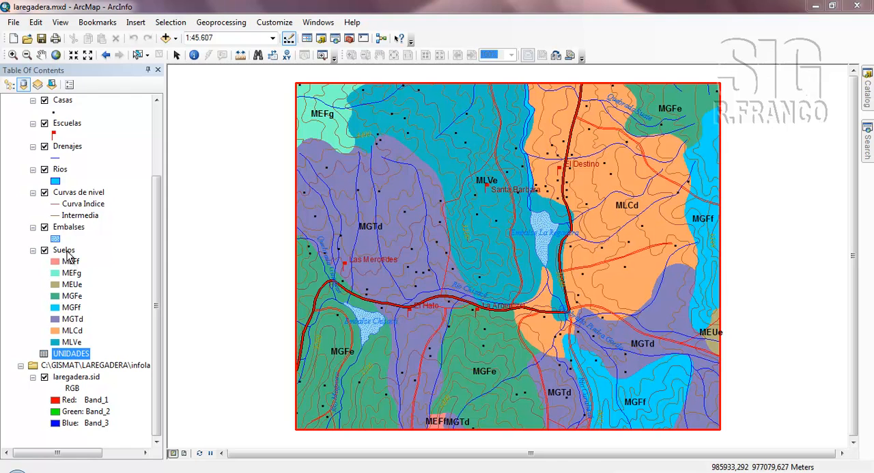
Open the attribute table of the Suelos layer to examine its fields.
{"action": "left_click", "coordinate": [65, 250]}
{"action": "right_click", "coordinate": [66, 254]}
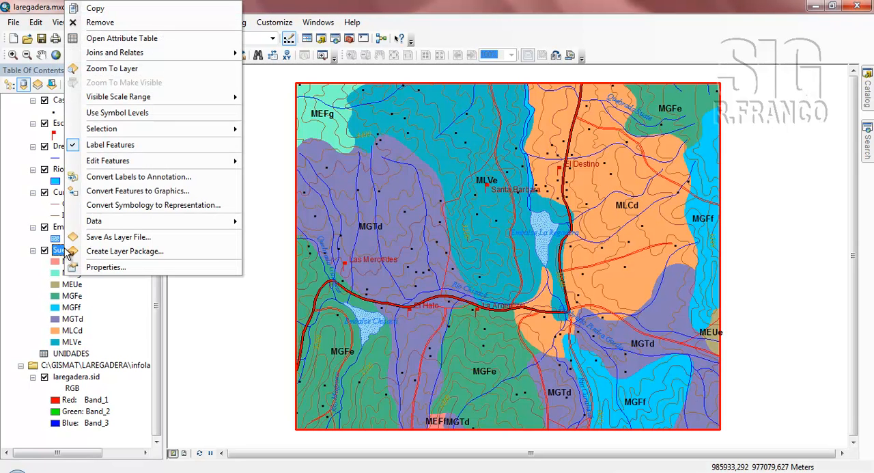
{"action": "left_click", "coordinate": [123, 40]}
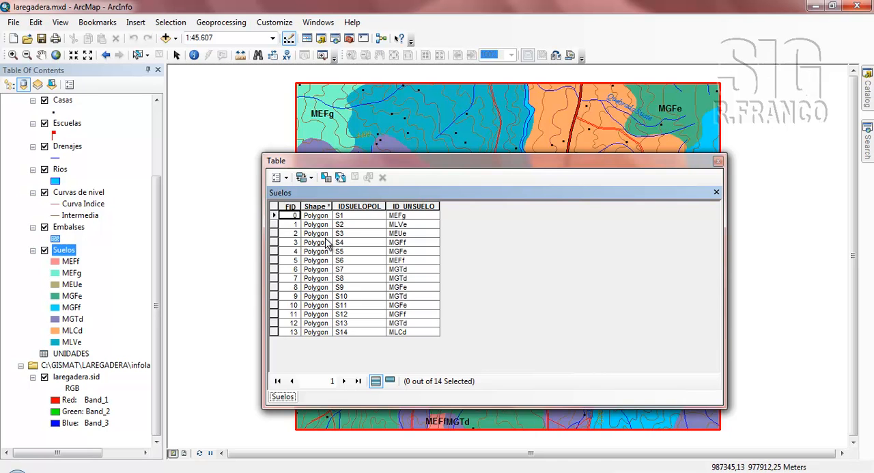
Set up an attribute join from the Suelos table to the UNIDADES table, using ID_UNSUELO as the key field.
{"action": "left_click", "coordinate": [280, 177]}
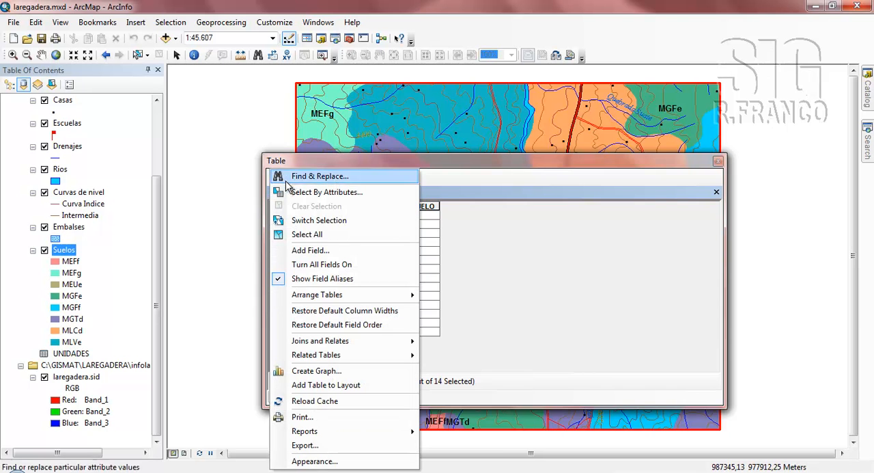
{"action": "mouse_move", "coordinate": [345, 344]}
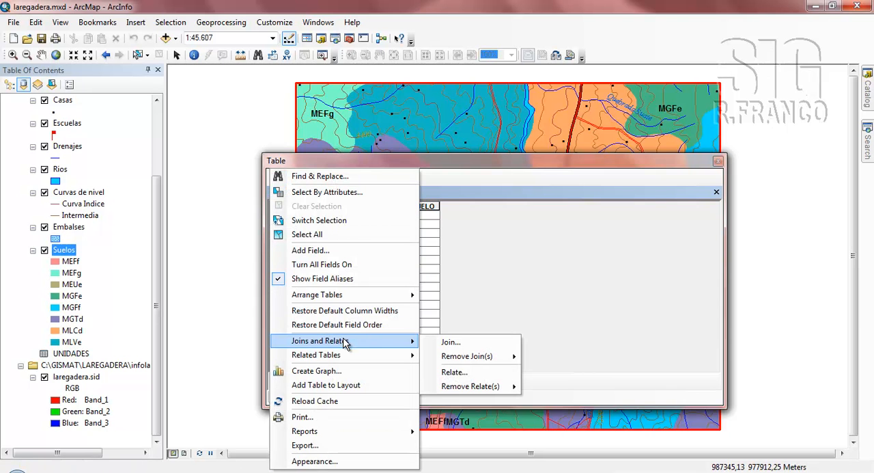
{"action": "left_click", "coordinate": [451, 343]}
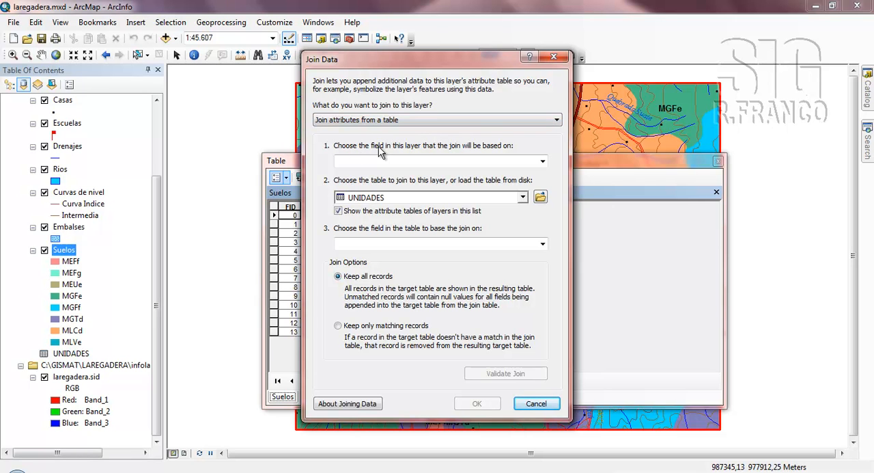
{"action": "left_click", "coordinate": [543, 164]}
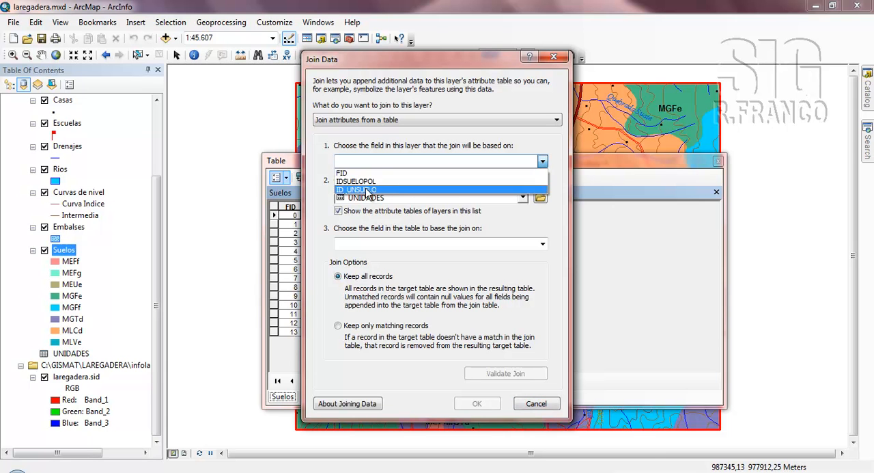
{"action": "left_click", "coordinate": [354, 190]}
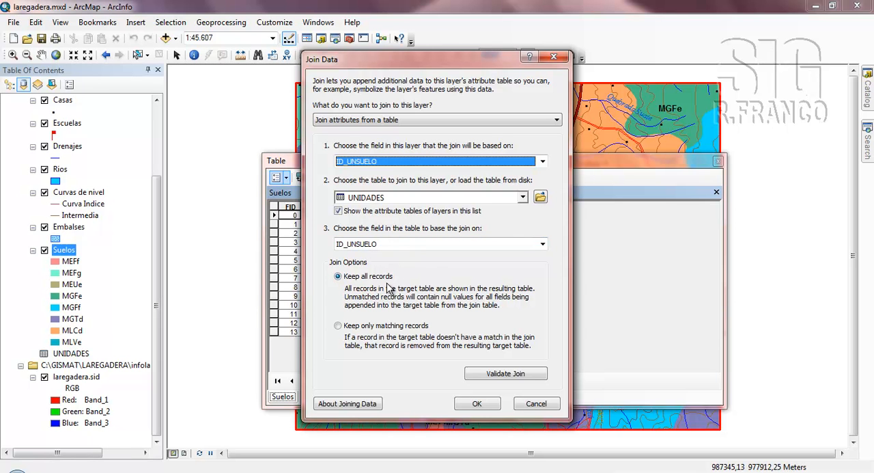
{"action": "left_click_drag", "start_coordinate": [456, 60], "coordinate": [549, 53]}
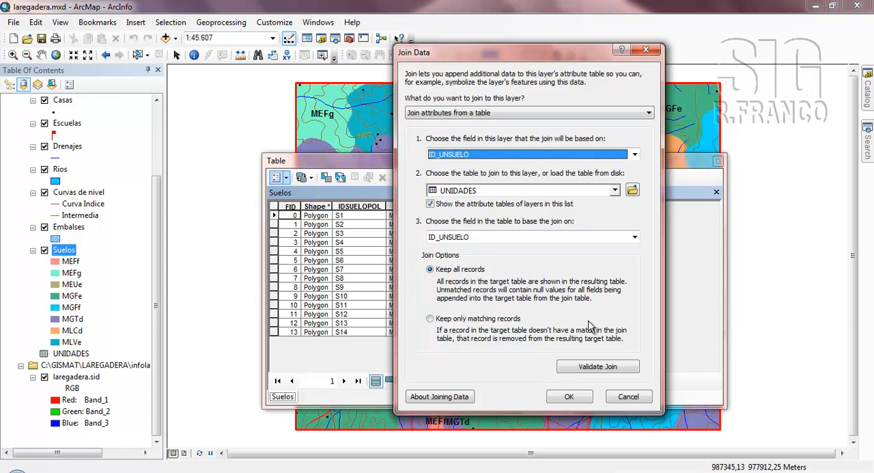
Validate the join between Suelos and UNIDADES, and apply it with all records kept.
{"action": "left_click", "coordinate": [605, 369]}
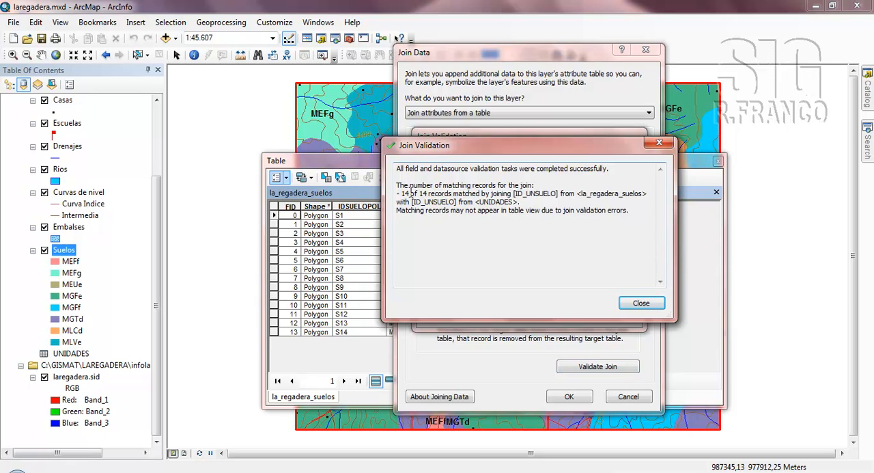
{"action": "left_click_drag", "start_coordinate": [399, 193], "coordinate": [418, 194]}
{"action": "left_click", "coordinate": [467, 194]}
{"action": "left_click", "coordinate": [642, 305]}
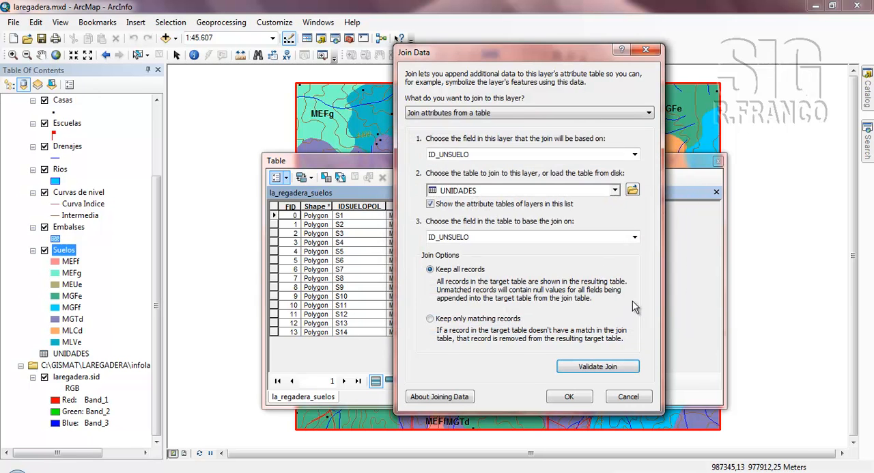
{"action": "left_click", "coordinate": [564, 396]}
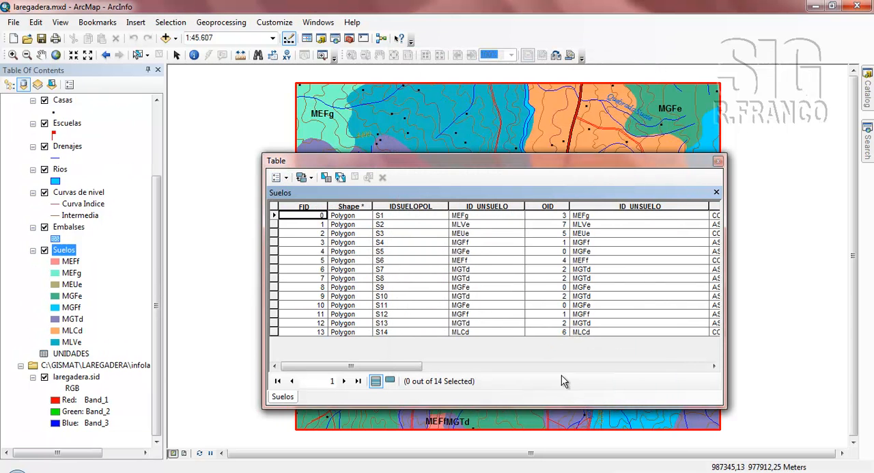
{"action": "left_click_drag", "start_coordinate": [391, 366], "coordinate": [295, 367]}
{"action": "mouse_move", "coordinate": [400, 367]}
{"action": "left_mouse_down"}
{"action": "mouse_move", "coordinate": [683, 377]}
{"action": "mouse_move", "coordinate": [571, 365]}
{"action": "mouse_move", "coordinate": [387, 368]}
{"action": "mouse_move", "coordinate": [697, 374]}
{"action": "mouse_move", "coordinate": [404, 367]}
{"action": "left_mouse_up"}
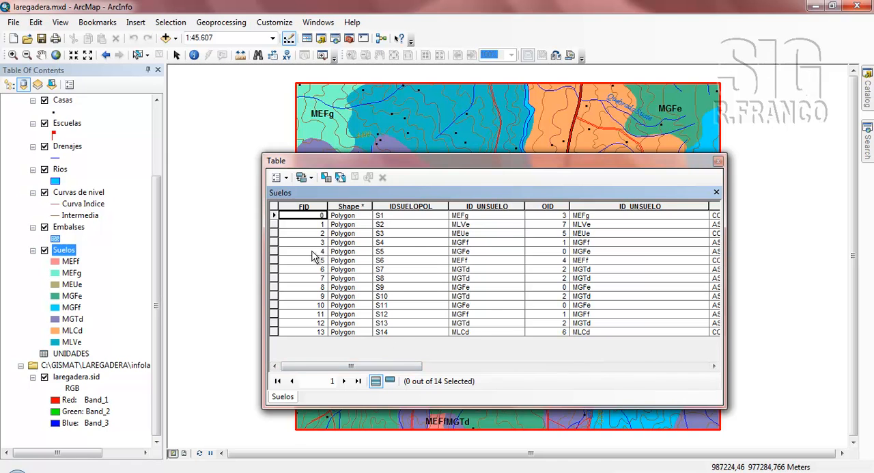
Remove all joins from the Suelos table and close the table window.
{"action": "left_click", "coordinate": [282, 177]}
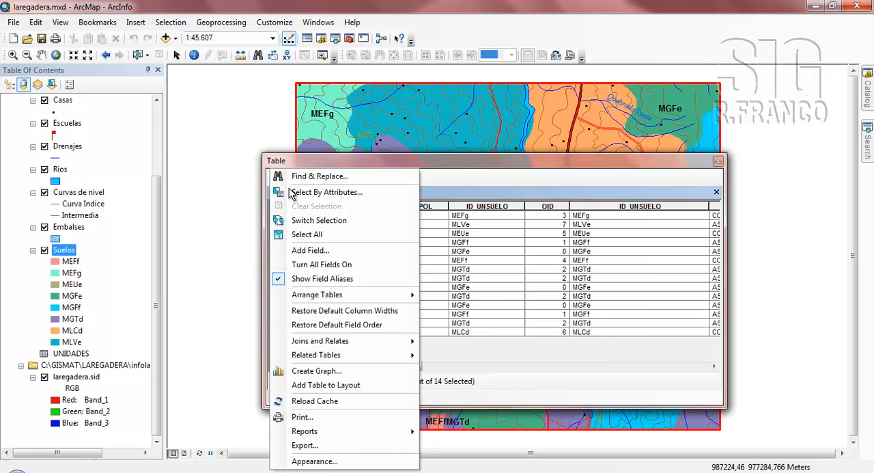
{"action": "mouse_move", "coordinate": [361, 345]}
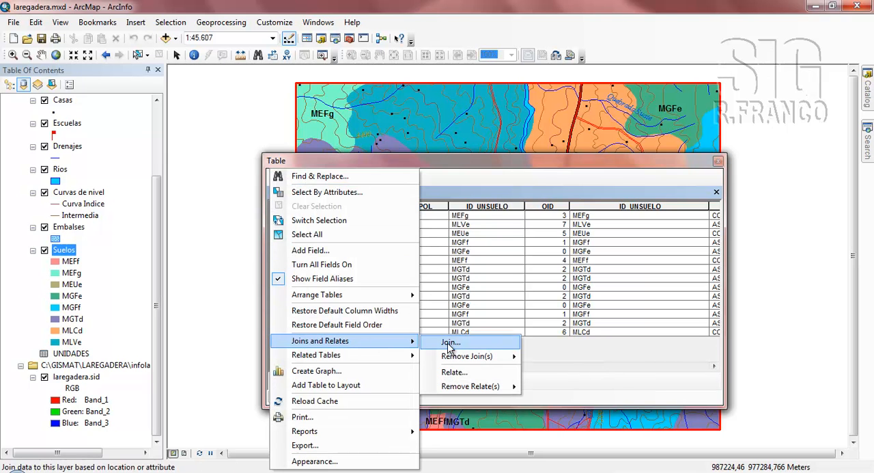
{"action": "mouse_move", "coordinate": [478, 363]}
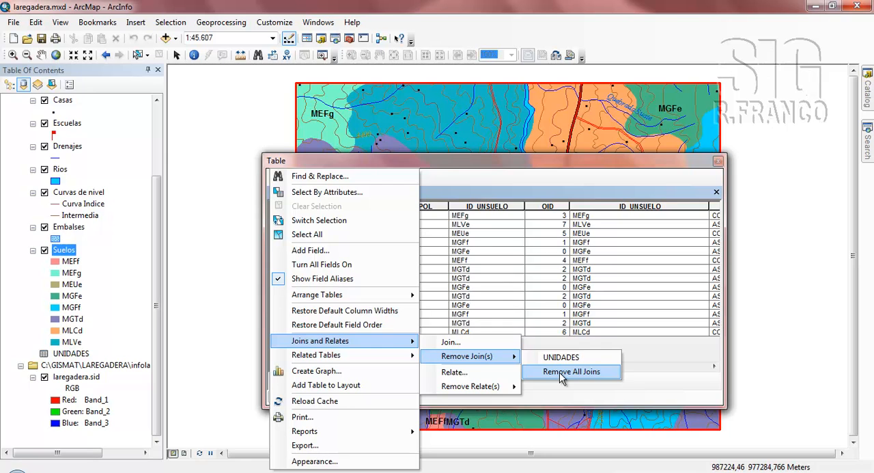
{"action": "left_click", "coordinate": [570, 371]}
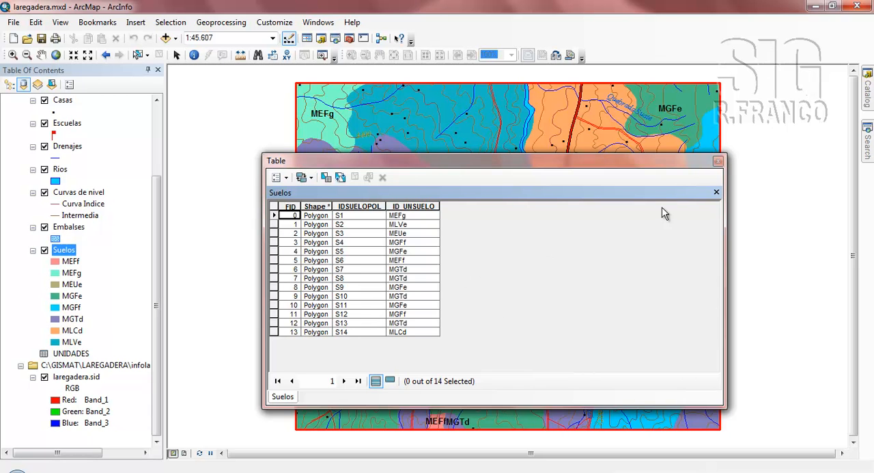
{"action": "left_click", "coordinate": [717, 161]}
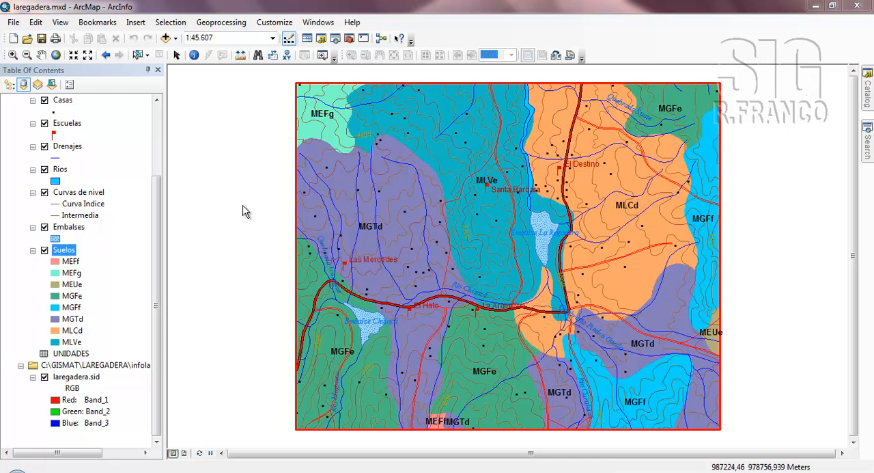
Switch to Windows Explorer and look through the files in the infolaregadera folder.
{"action": "scroll", "coordinate": [156, 214], "scroll_direction": "up", "scroll_amount": 3}
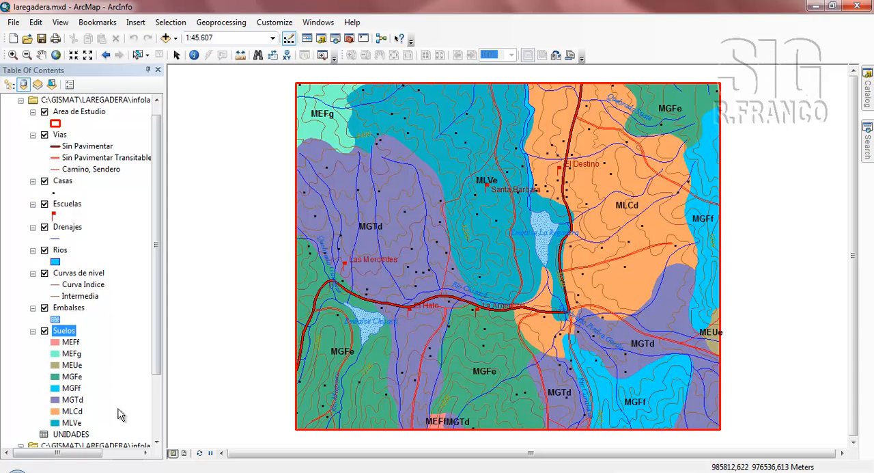
{"action": "left_click", "coordinate": [102, 470]}
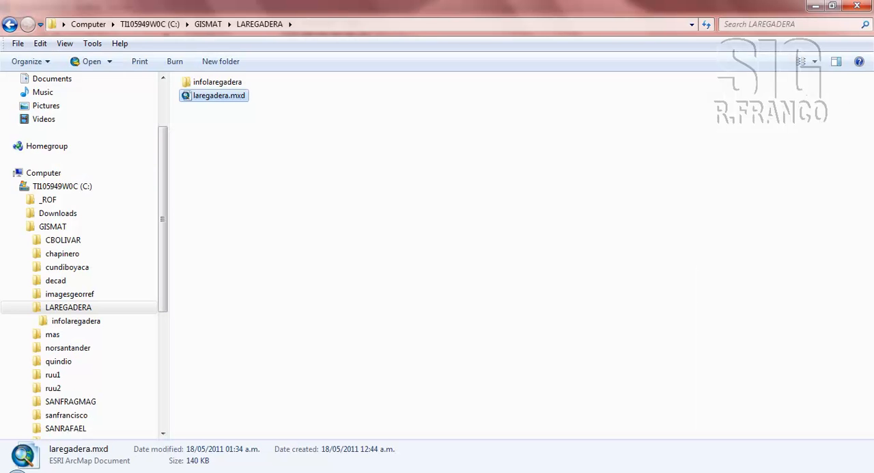
{"action": "double_click", "coordinate": [220, 82]}
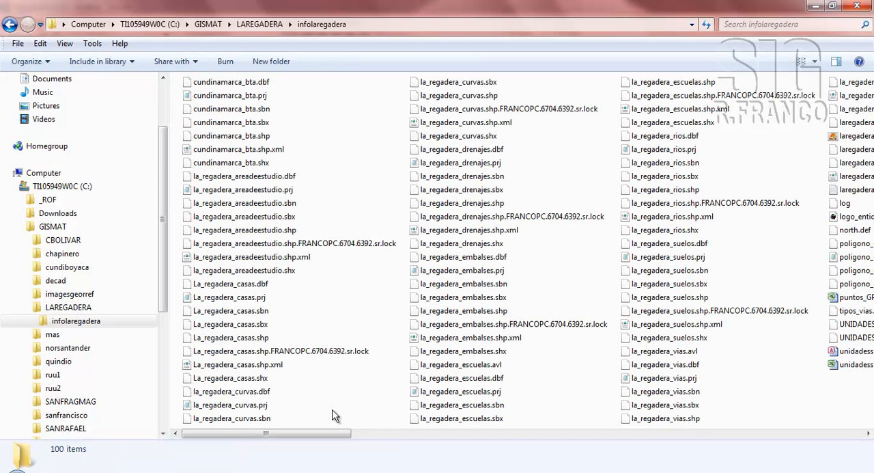
{"action": "left_click_drag", "start_coordinate": [326, 435], "coordinate": [613, 437]}
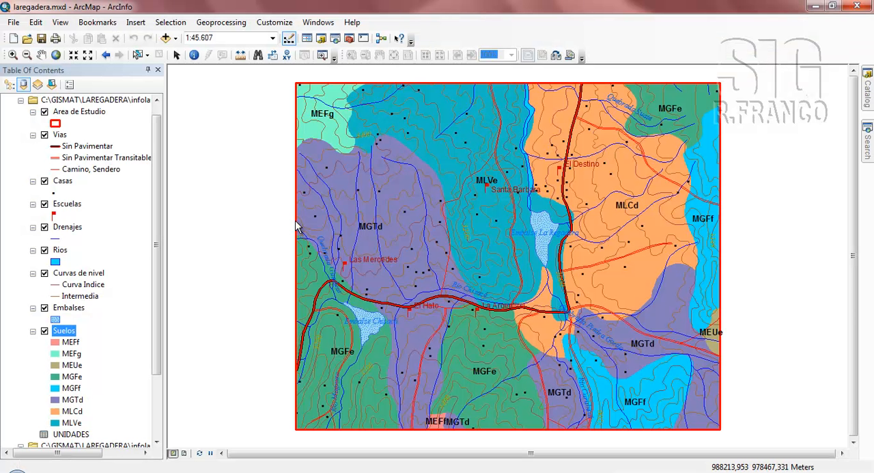
Open the attribute table of the Vias layer, examine its ID_VIA and ID_TIPOVIA fields, and close it.
{"action": "left_click", "coordinate": [64, 136]}
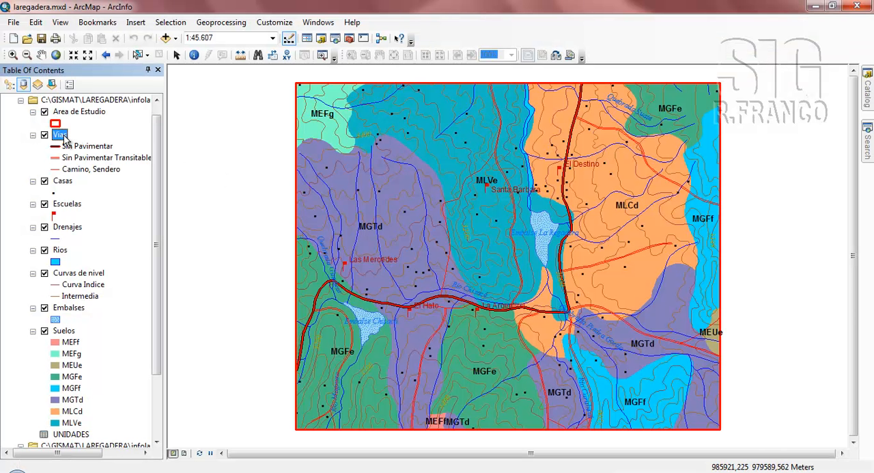
{"action": "right_click", "coordinate": [64, 136]}
{"action": "left_click", "coordinate": [103, 171]}
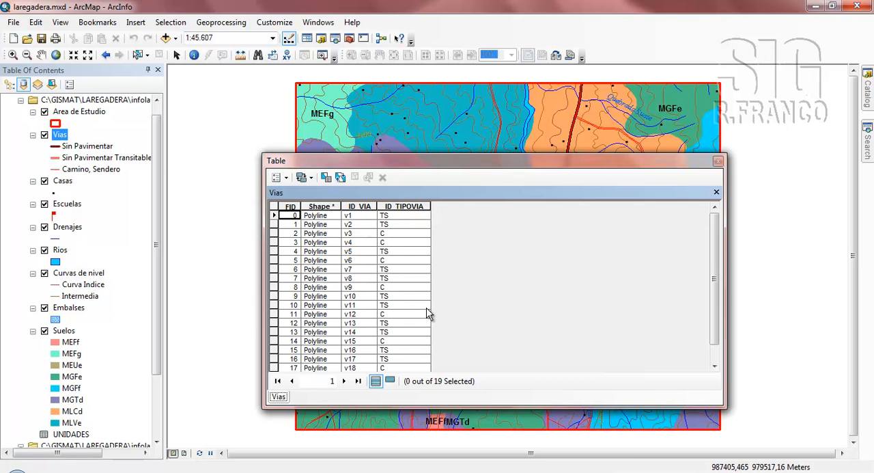
{"action": "left_click", "coordinate": [718, 162]}
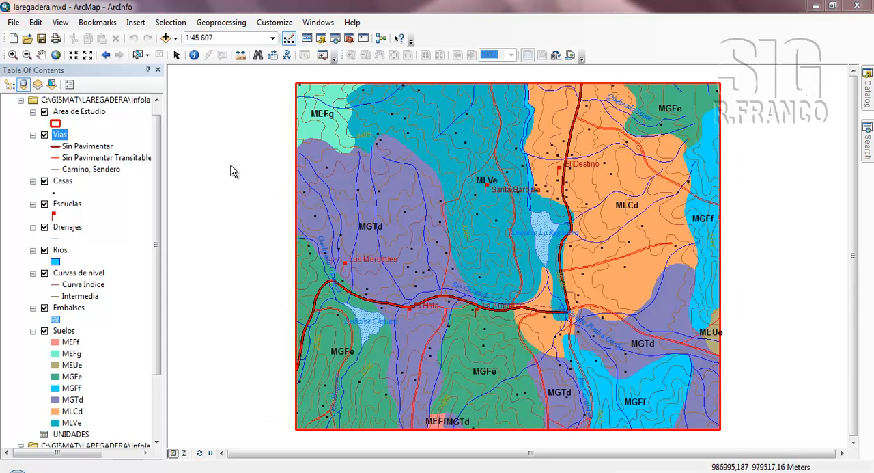
Add the tipos_vias.dbf table from the infolaregadera folder to the map document.
{"action": "left_click", "coordinate": [166, 39]}
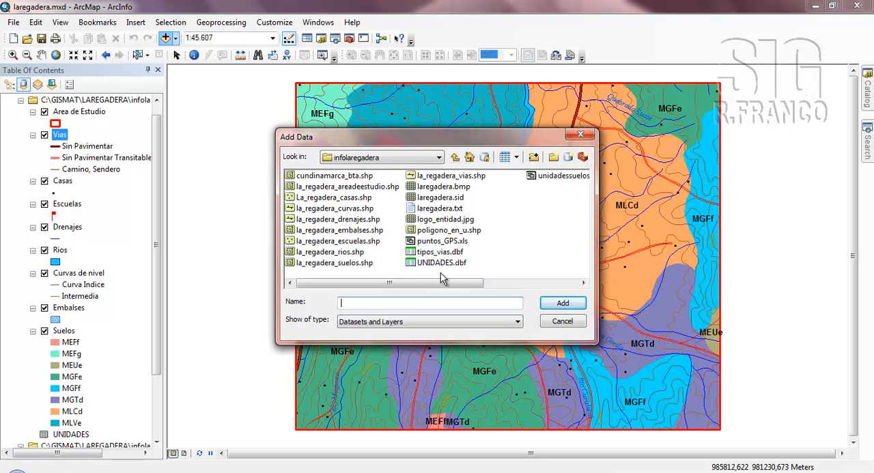
{"action": "left_click", "coordinate": [429, 253]}
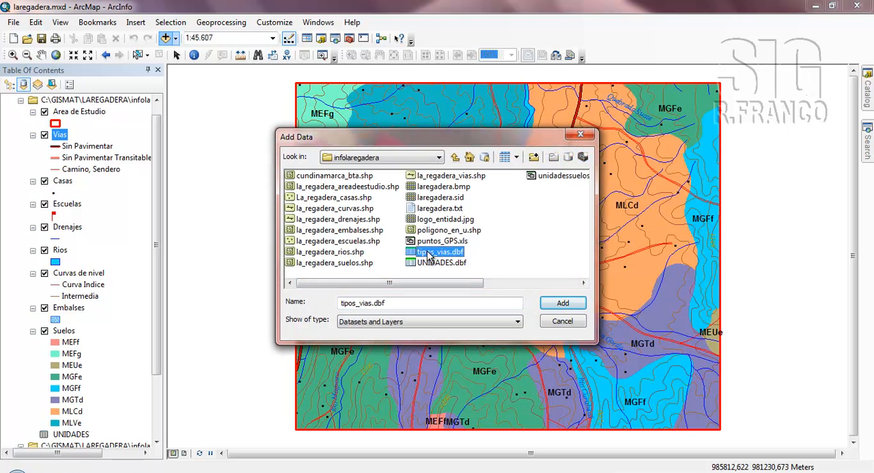
{"action": "left_click", "coordinate": [563, 302]}
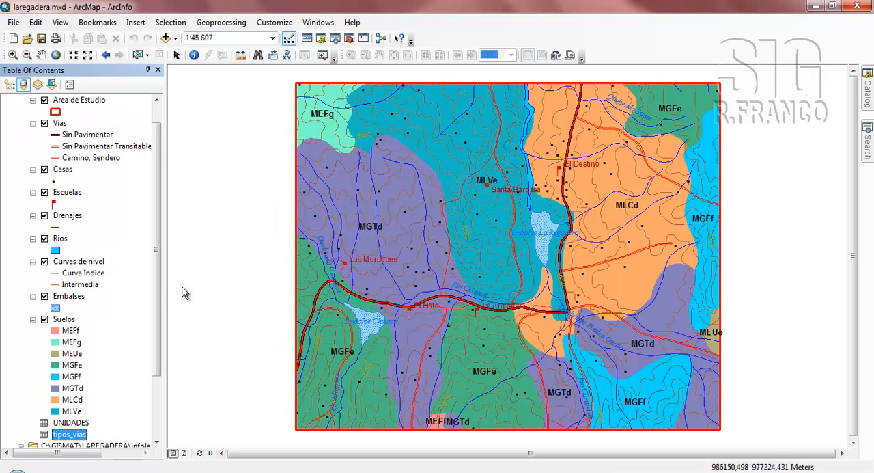
{"action": "scroll", "coordinate": [160, 289], "scroll_direction": "down", "scroll_amount": 3}
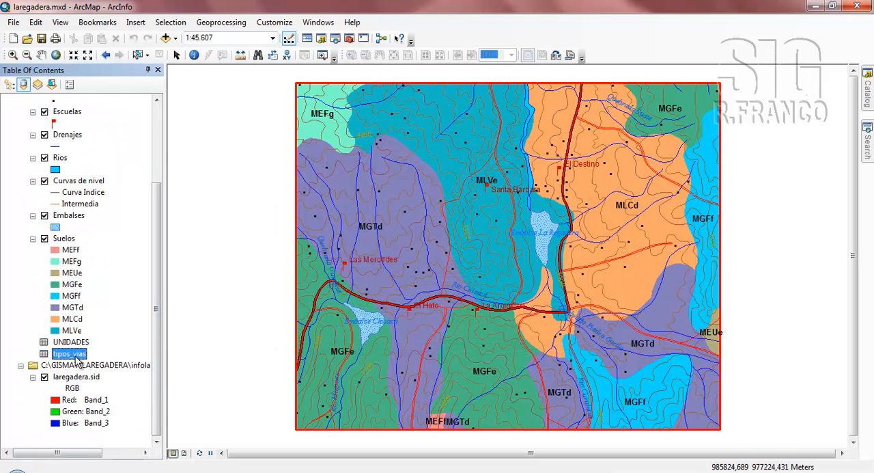
Open the attribute table of the Vias layer and start a join from it.
{"action": "left_click_drag", "start_coordinate": [160, 342], "coordinate": [159, 263]}
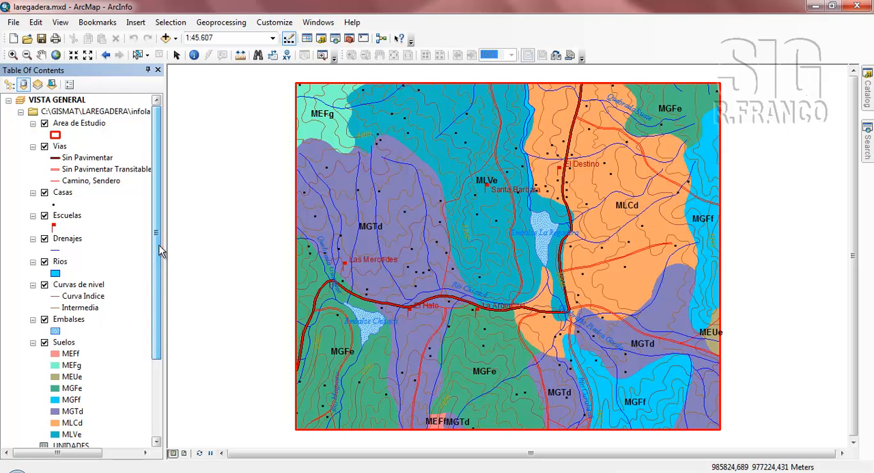
{"action": "left_click", "coordinate": [61, 147]}
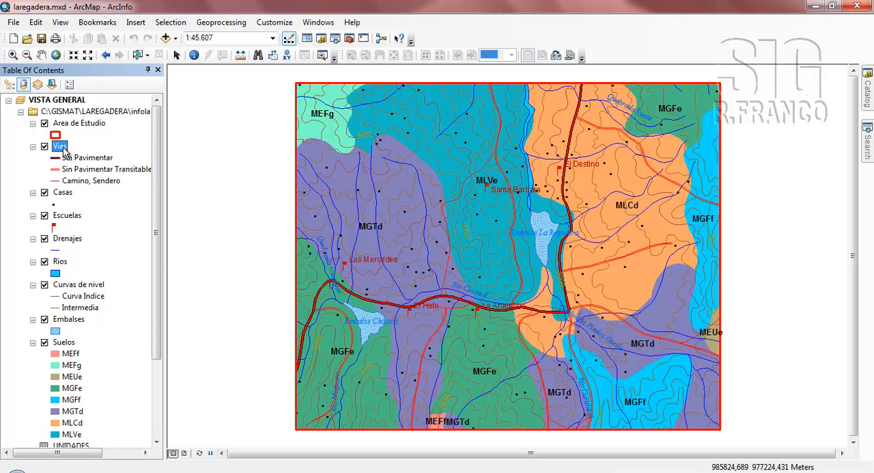
{"action": "right_click", "coordinate": [62, 148]}
{"action": "left_click", "coordinate": [239, 186]}
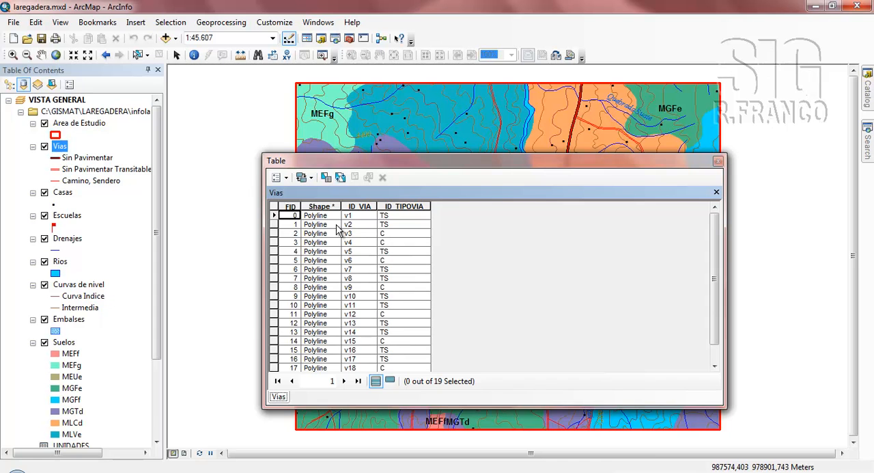
{"action": "left_click", "coordinate": [278, 178]}
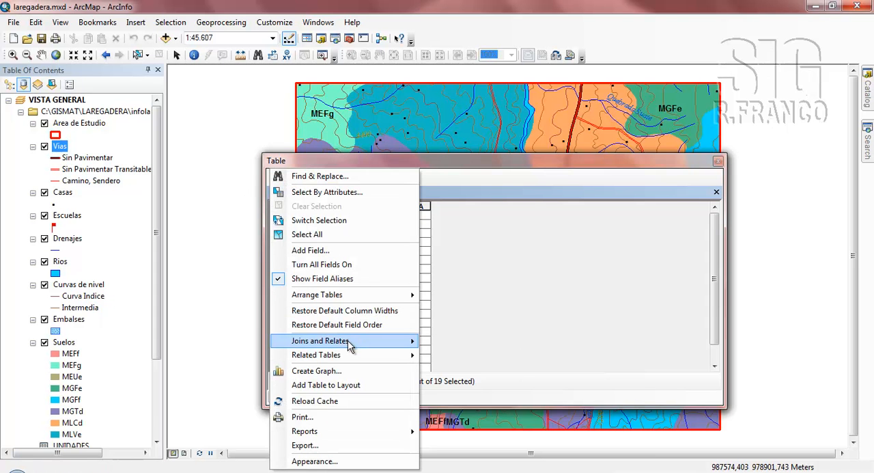
{"action": "mouse_move", "coordinate": [350, 345]}
{"action": "left_click", "coordinate": [452, 342]}
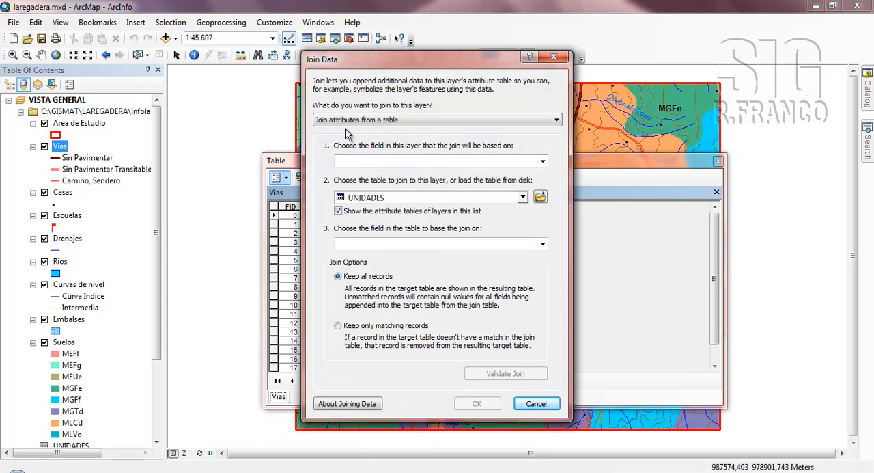
Define the join between the Vias layer and the tipos_vias table, using ID_TIPOVIA as the key field in both and keeping all records.
{"action": "left_click", "coordinate": [543, 163]}
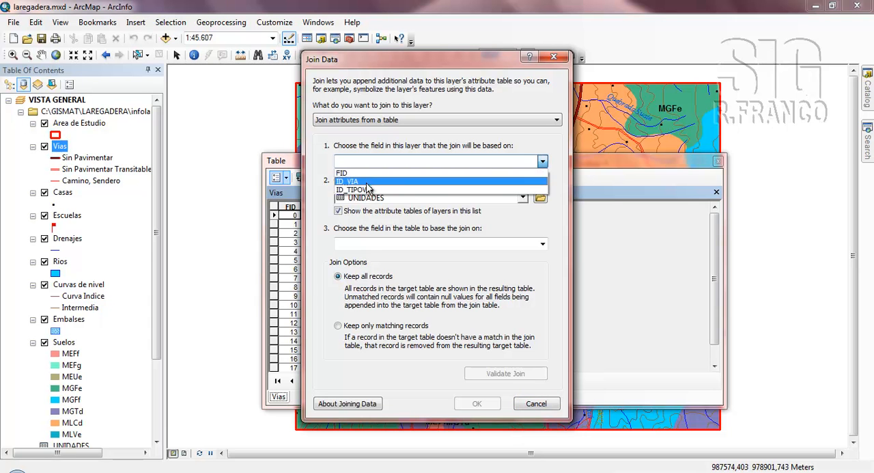
{"action": "left_click", "coordinate": [362, 191]}
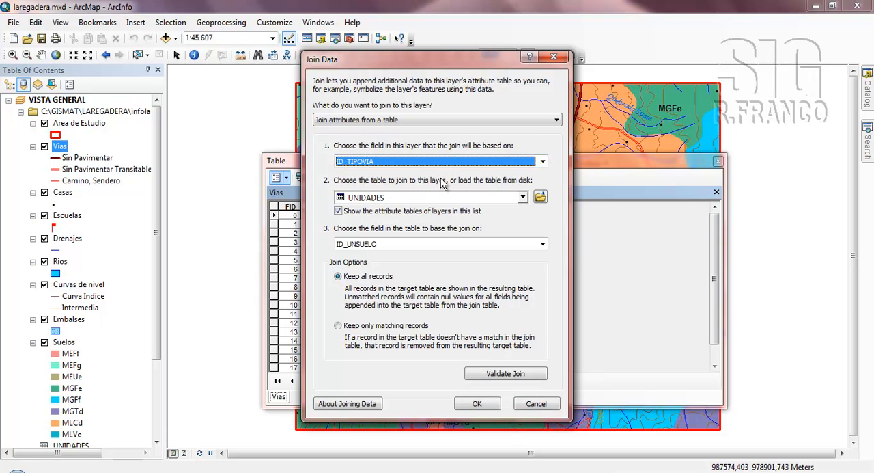
{"action": "left_click", "coordinate": [522, 198]}
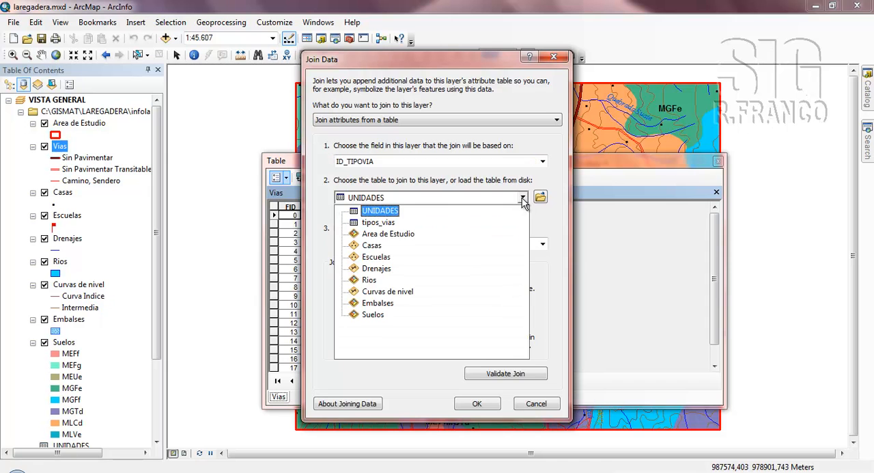
{"action": "left_click", "coordinate": [379, 222]}
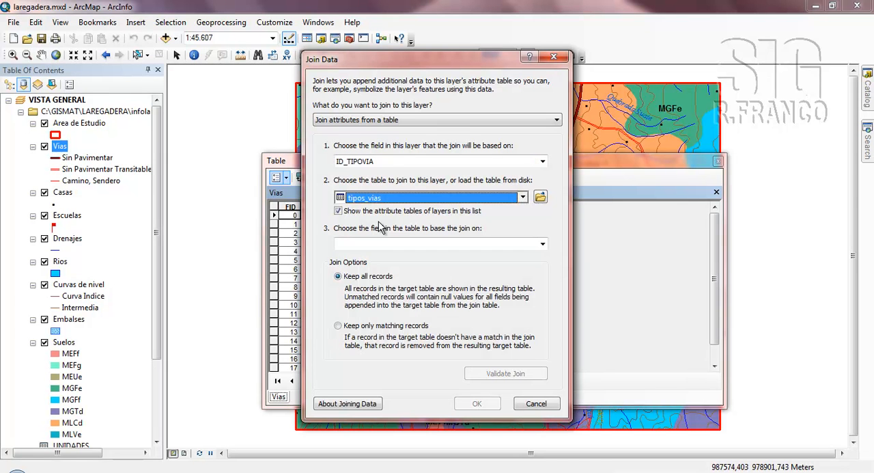
{"action": "left_click", "coordinate": [543, 246]}
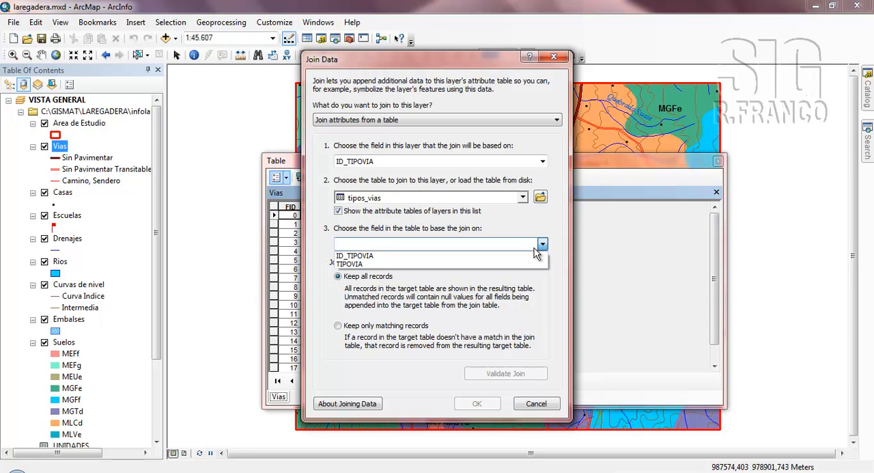
{"action": "left_click", "coordinate": [382, 255]}
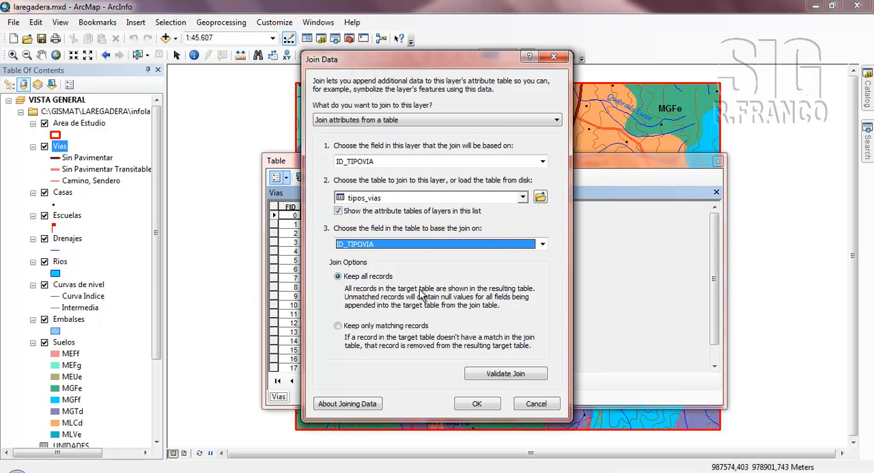
Validate the join with an index created for the join field, review the validation report, and apply the join to Vias.
{"action": "left_click", "coordinate": [507, 381]}
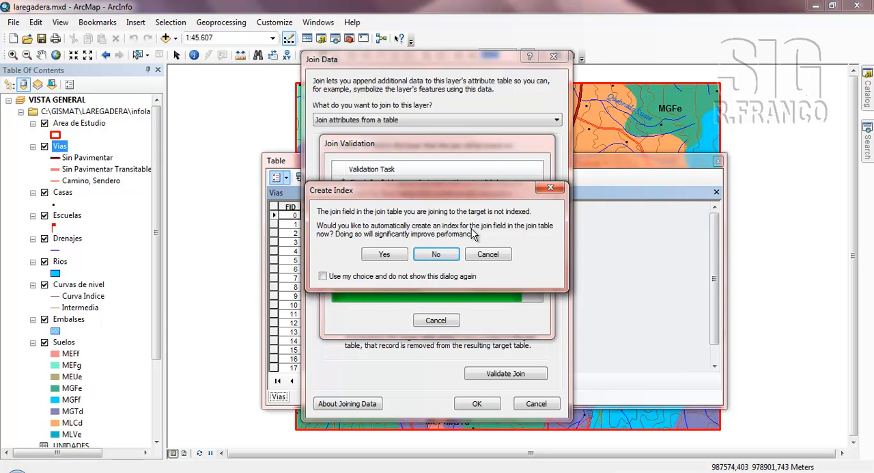
{"action": "left_click", "coordinate": [384, 254]}
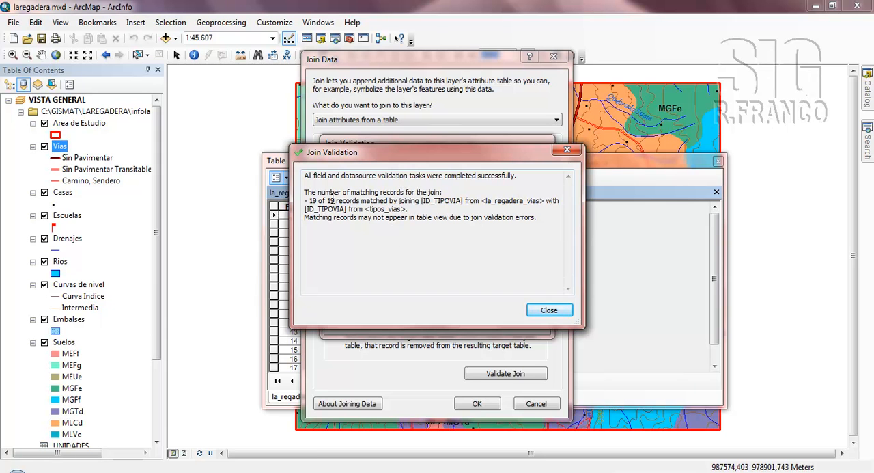
{"action": "left_click_drag", "start_coordinate": [321, 201], "coordinate": [351, 201]}
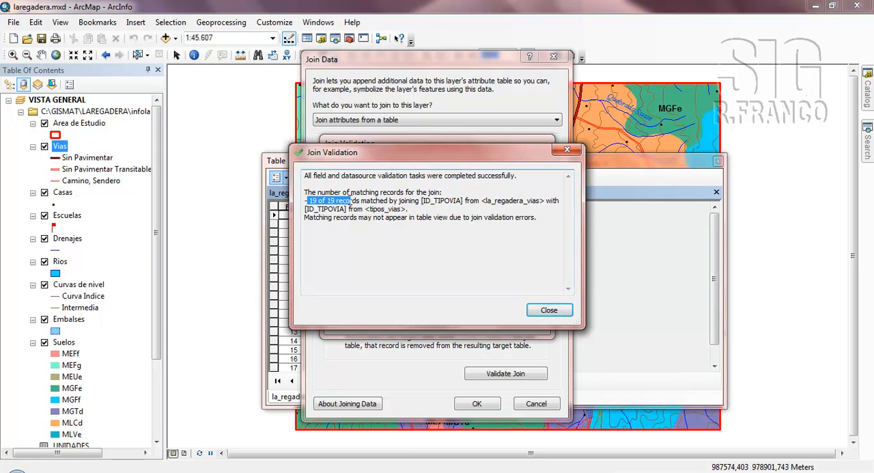
{"action": "left_click", "coordinate": [367, 200]}
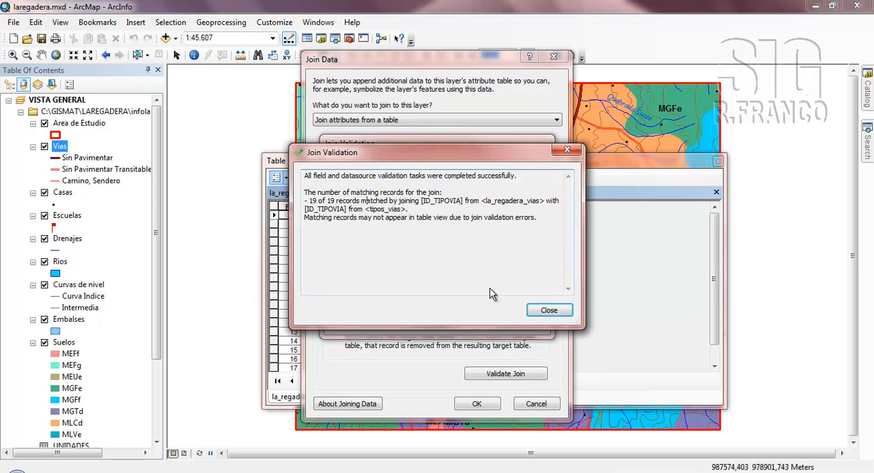
{"action": "left_click", "coordinate": [538, 312]}
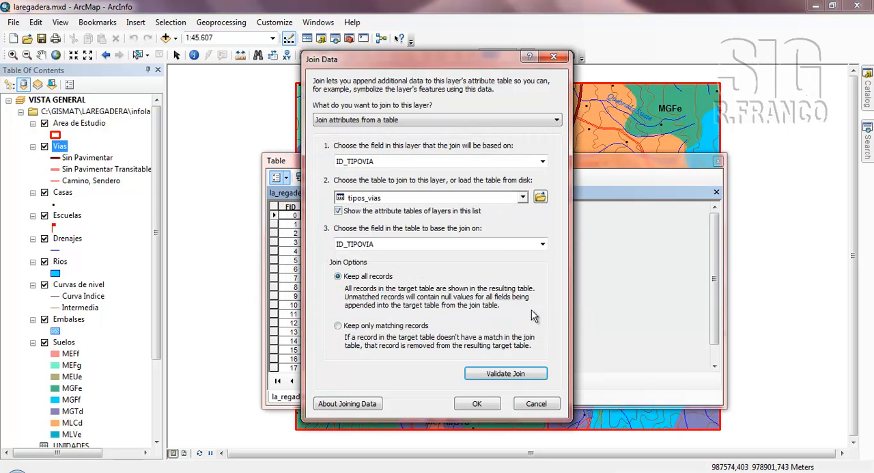
{"action": "left_click", "coordinate": [473, 403]}
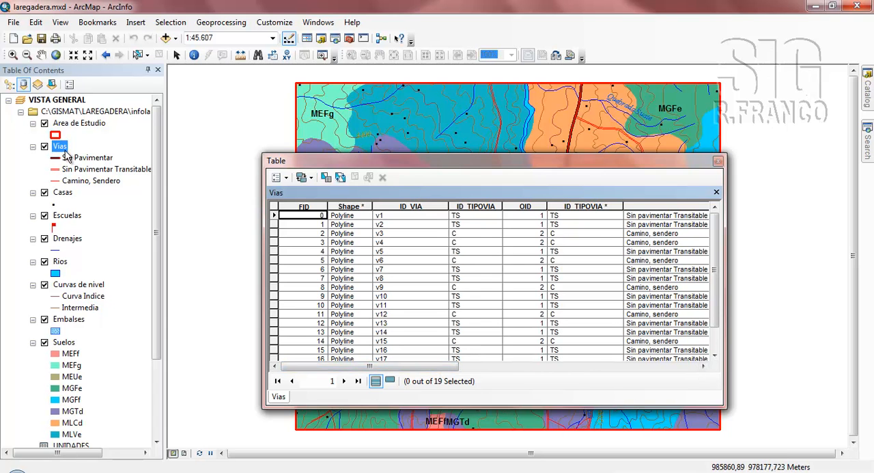
Examine the joined ID_TIPOVIA and TIPOVIA fields in the Vias attribute table and close the table window.
{"action": "left_click_drag", "start_coordinate": [409, 370], "coordinate": [603, 391]}
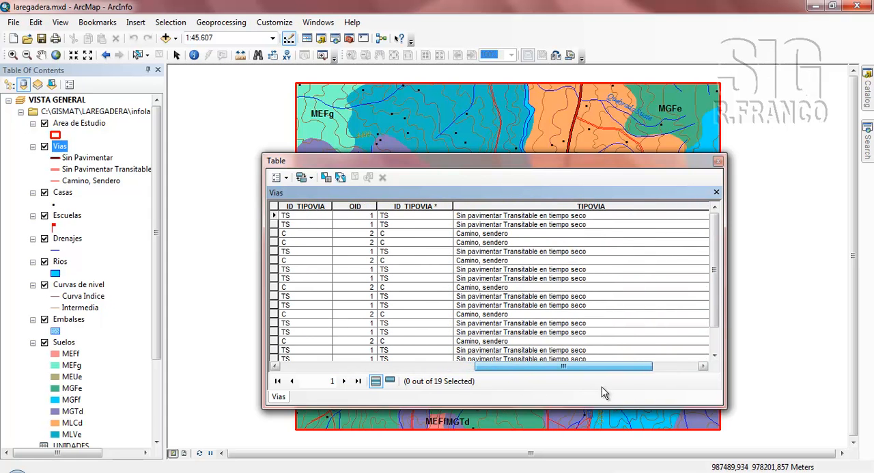
{"action": "mouse_move", "coordinate": [546, 366]}
{"action": "left_mouse_down"}
{"action": "mouse_move", "coordinate": [609, 369]}
{"action": "mouse_move", "coordinate": [564, 366]}
{"action": "left_mouse_up"}
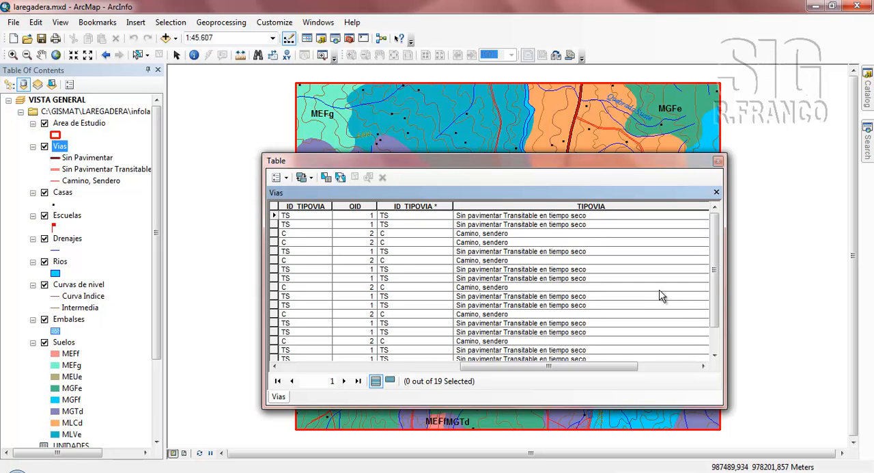
{"action": "scroll", "coordinate": [714, 301], "scroll_direction": "down", "scroll_amount": 2}
{"action": "scroll", "coordinate": [711, 299], "scroll_direction": "up", "scroll_amount": 2}
{"action": "left_click", "coordinate": [718, 160]}
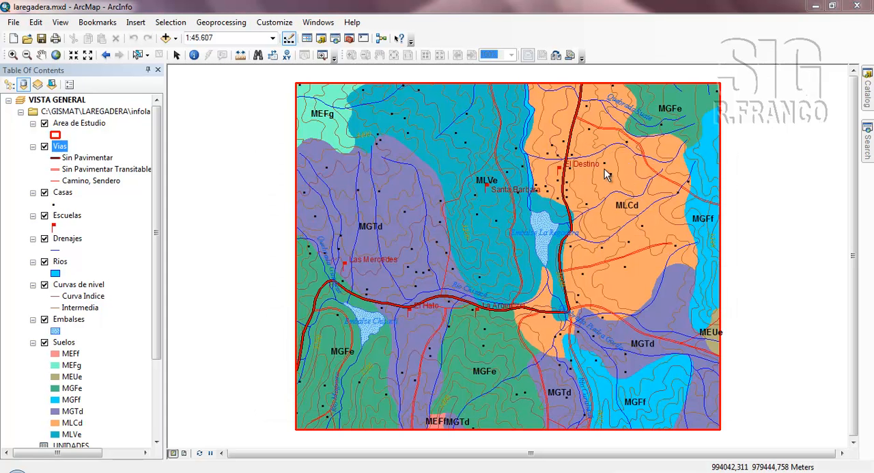
Remove the tipos_vias join in the Vias layer properties and reopen the layer's attribute table to check its fields.
{"action": "right_click", "coordinate": [63, 152]}
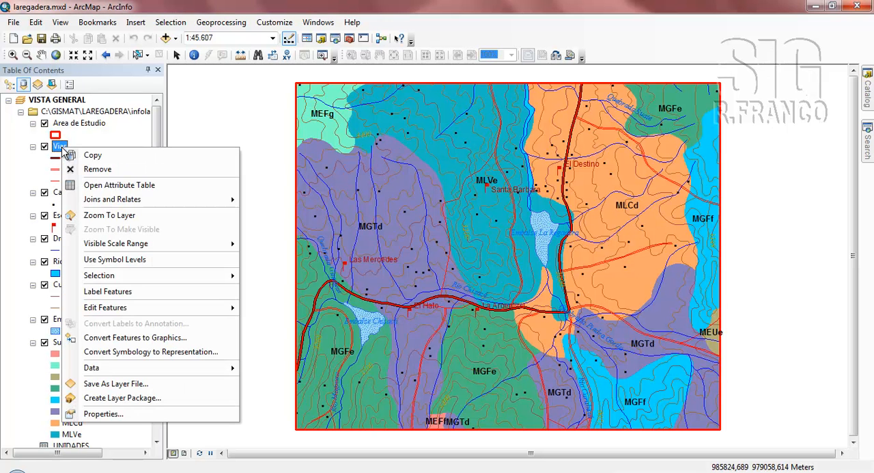
{"action": "left_click", "coordinate": [117, 414]}
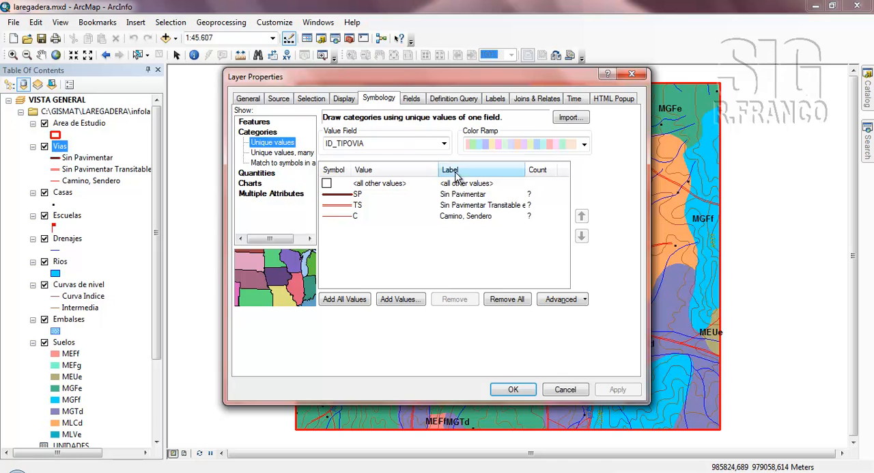
{"action": "left_click", "coordinate": [534, 101]}
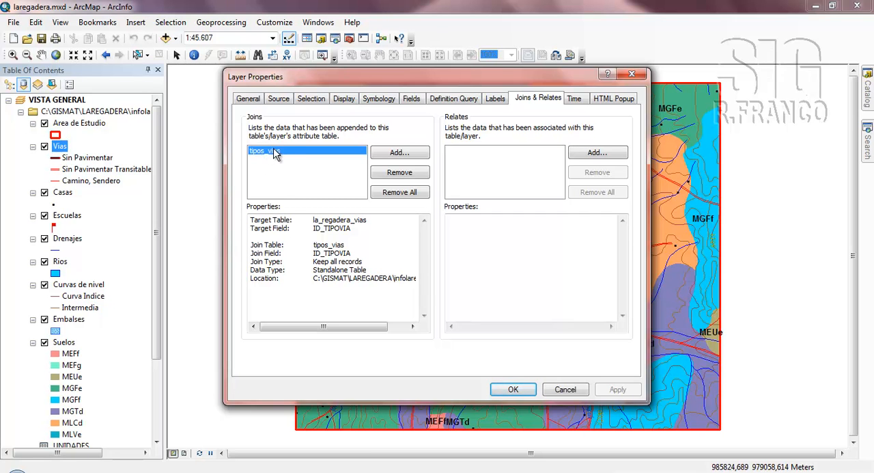
{"action": "left_click", "coordinate": [393, 175]}
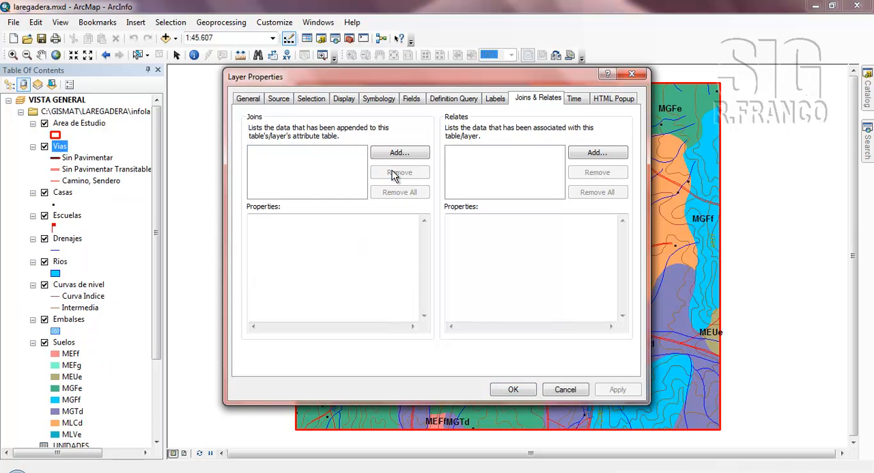
{"action": "left_click", "coordinate": [511, 388]}
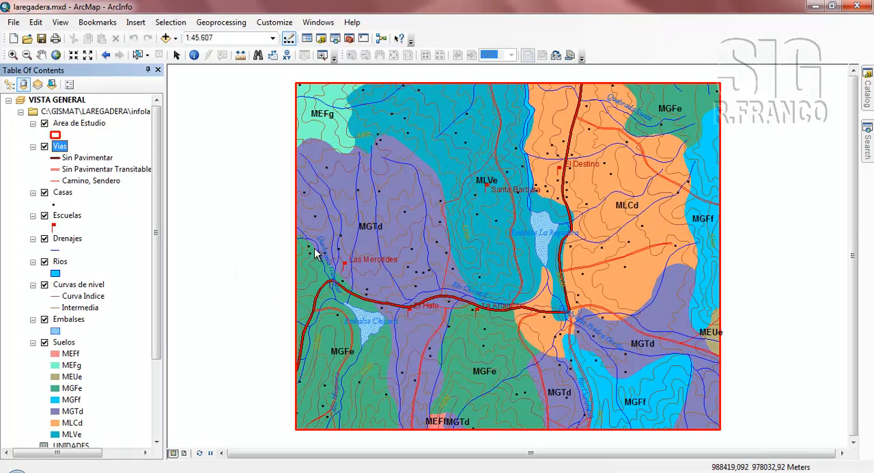
{"action": "right_click", "coordinate": [63, 150]}
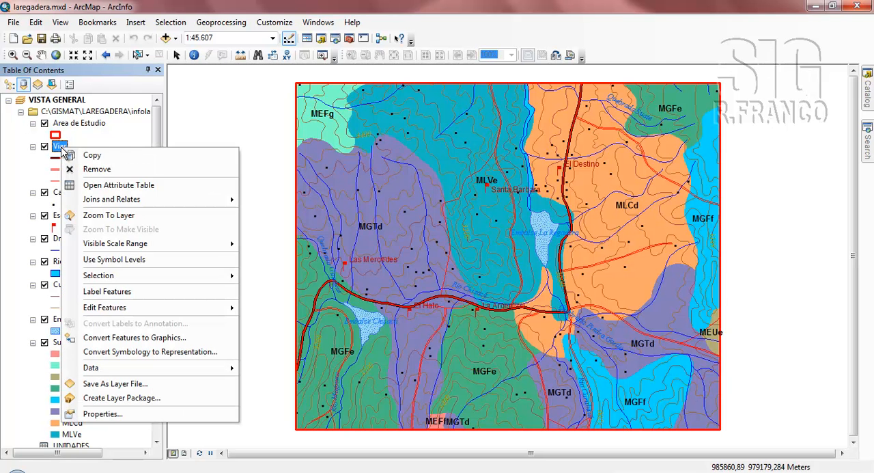
{"action": "left_click", "coordinate": [99, 189]}
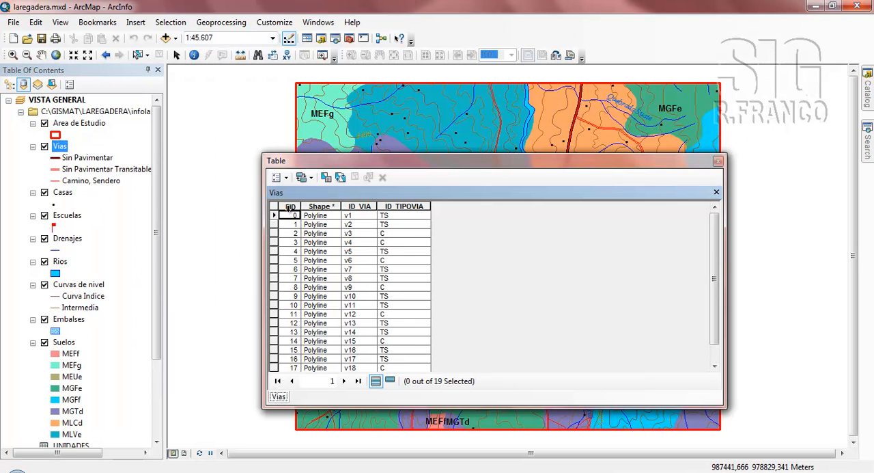